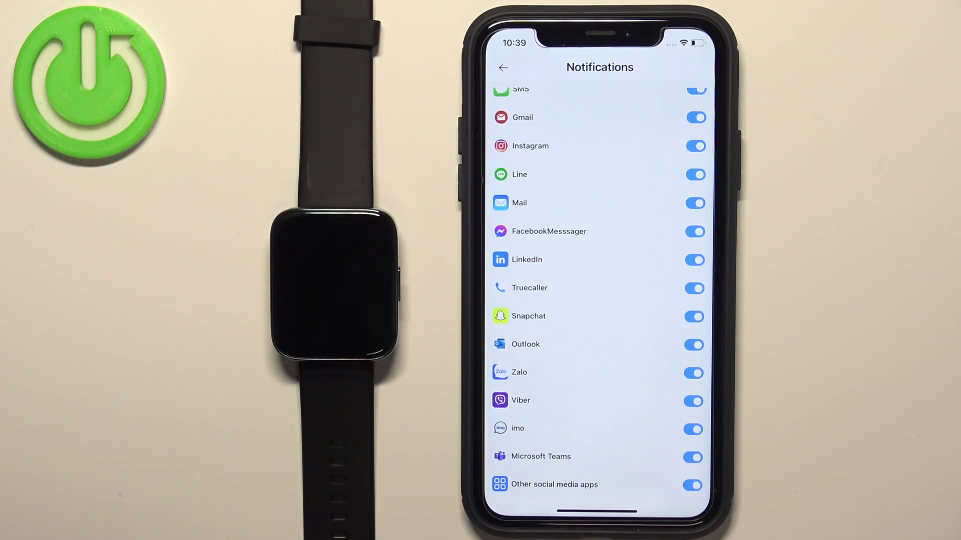
# - Leave realme Link's Notifications screen and go from the App Library to the first home page
pyautogui.moveTo(608, 496); pyautogui.dragTo(608, 526)
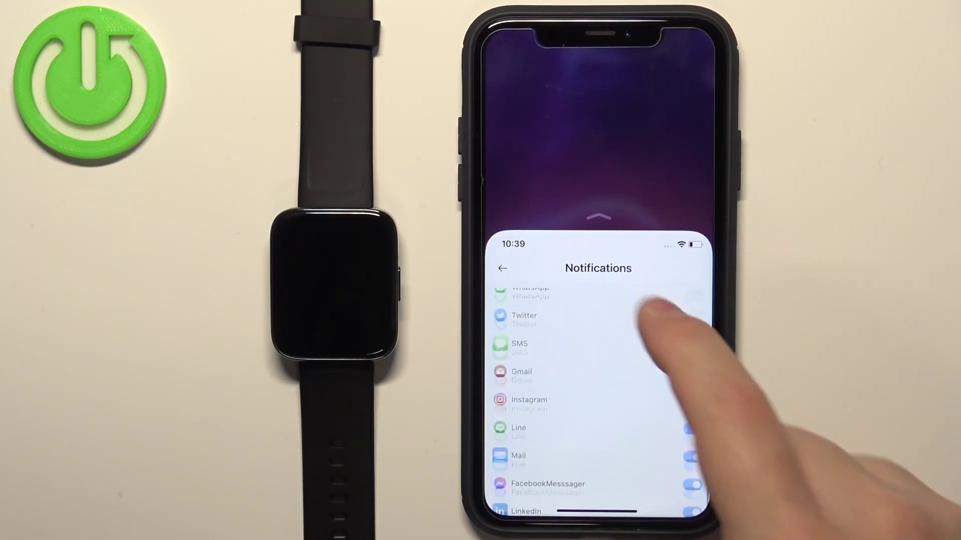
pyautogui.click(589, 210)
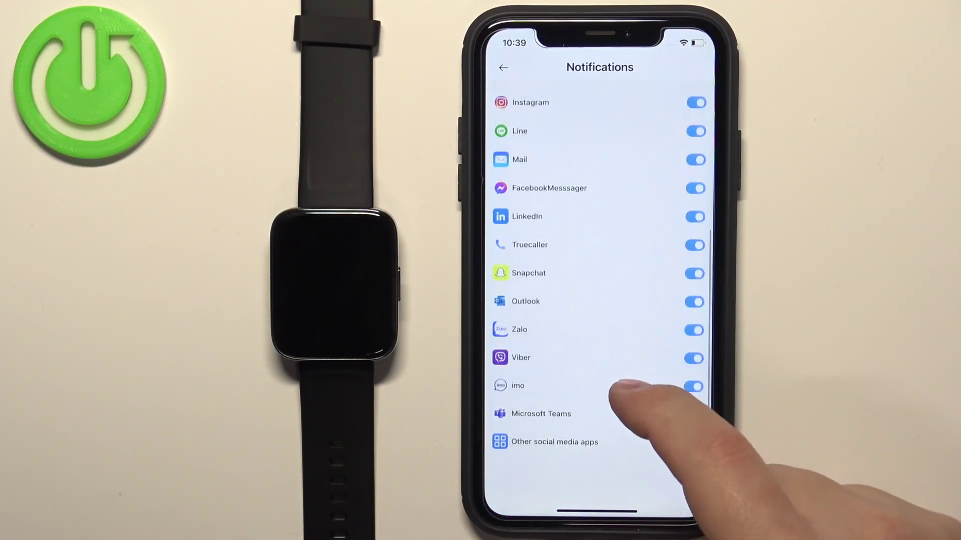
pyautogui.moveTo(597, 511); pyautogui.dragTo(601, 338)
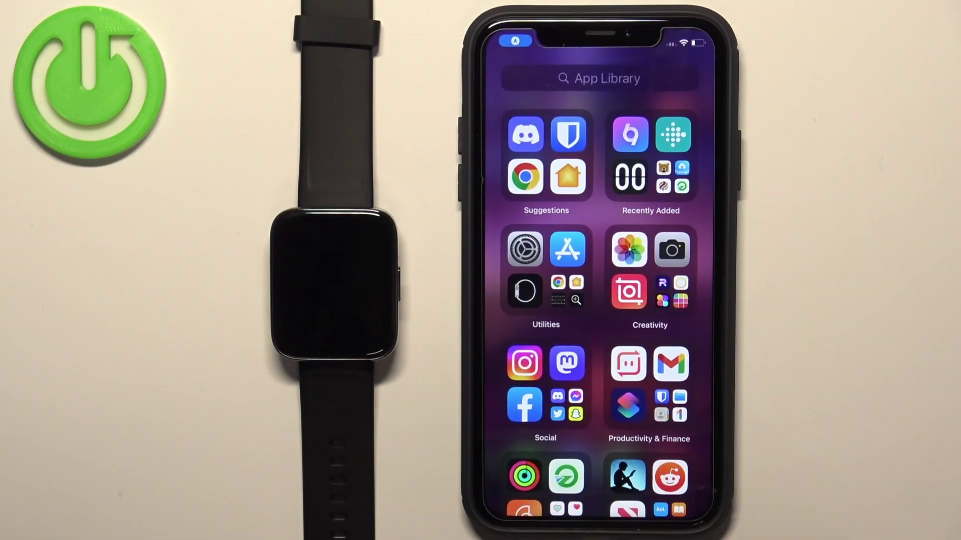
pyautogui.moveTo(541, 525); pyautogui.dragTo(541, 420)
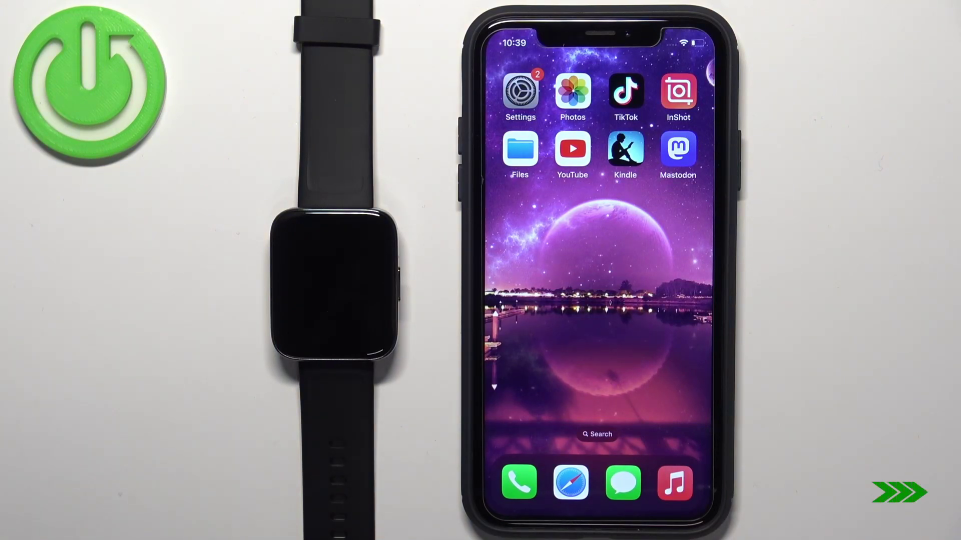
# - Briefly open Control Center and dismiss it, returning to the home screen
pyautogui.moveTo(687, 34); pyautogui.dragTo(665, 259)
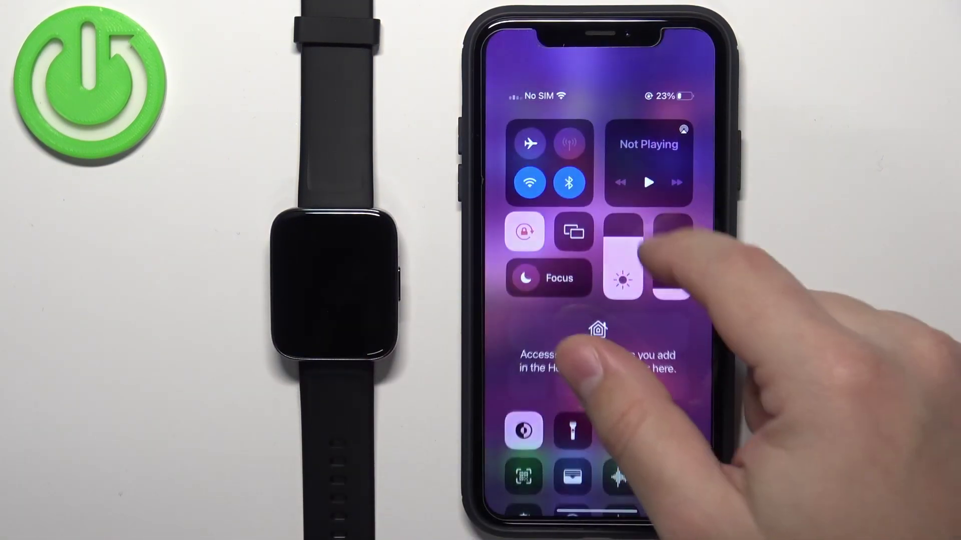
pyautogui.moveTo(601, 526); pyautogui.dragTo(615, 361)
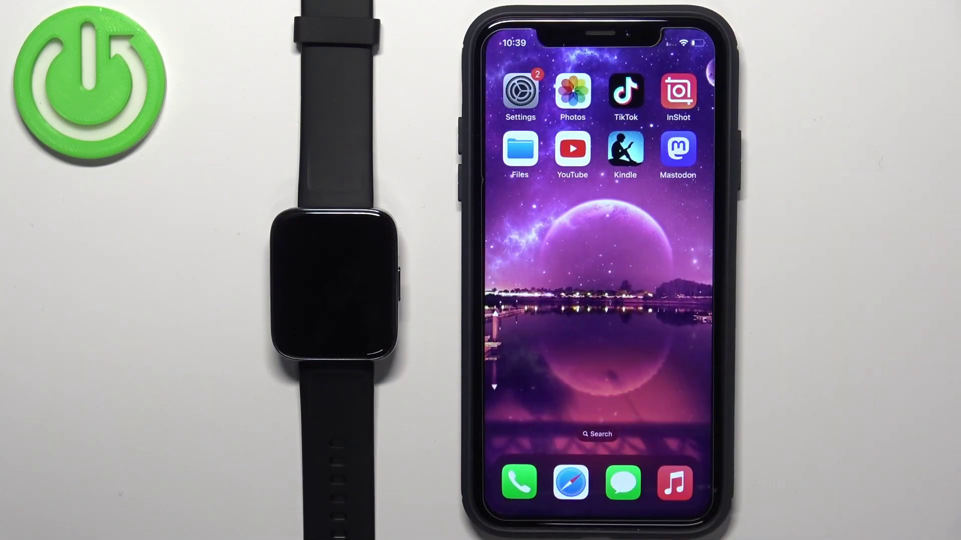